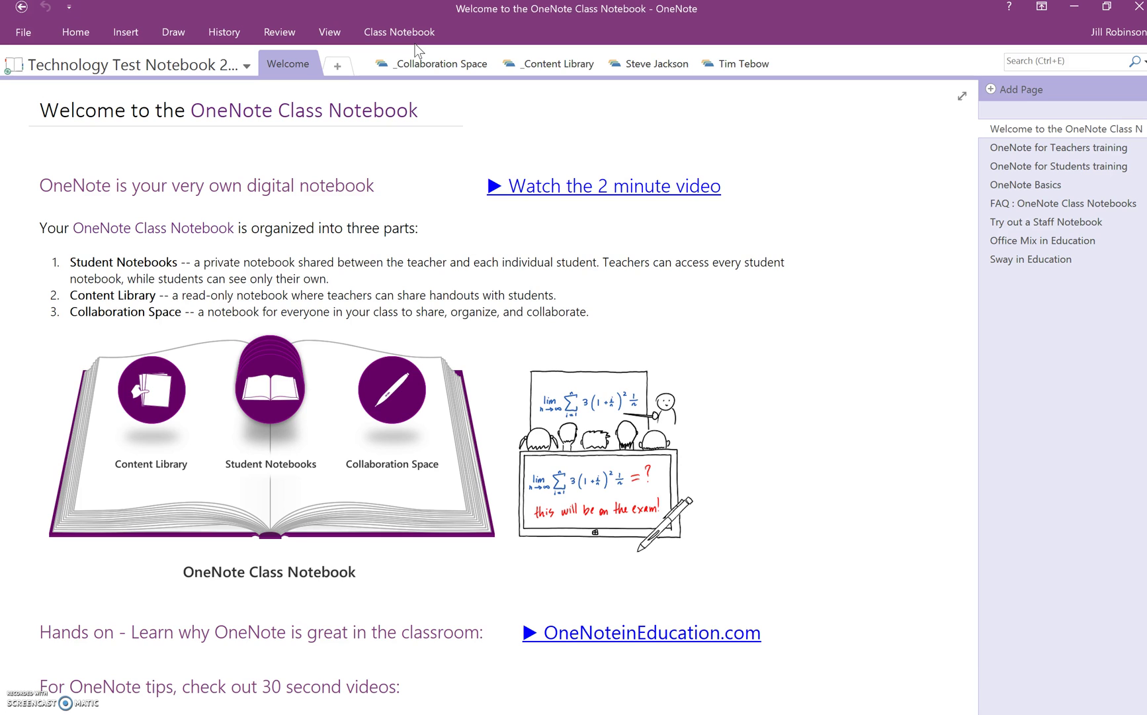
Step: Show the Class Notebook tools and open the Teacher Guide page under _Content Library > OneNote
click(415, 35)
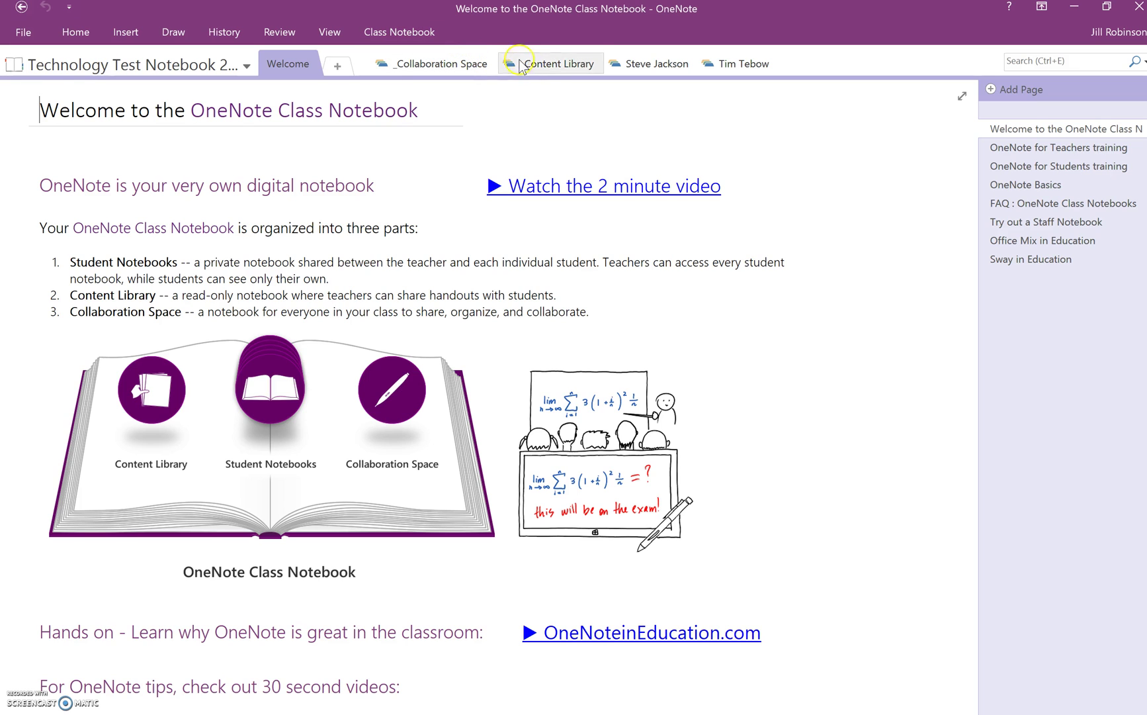
click(561, 64)
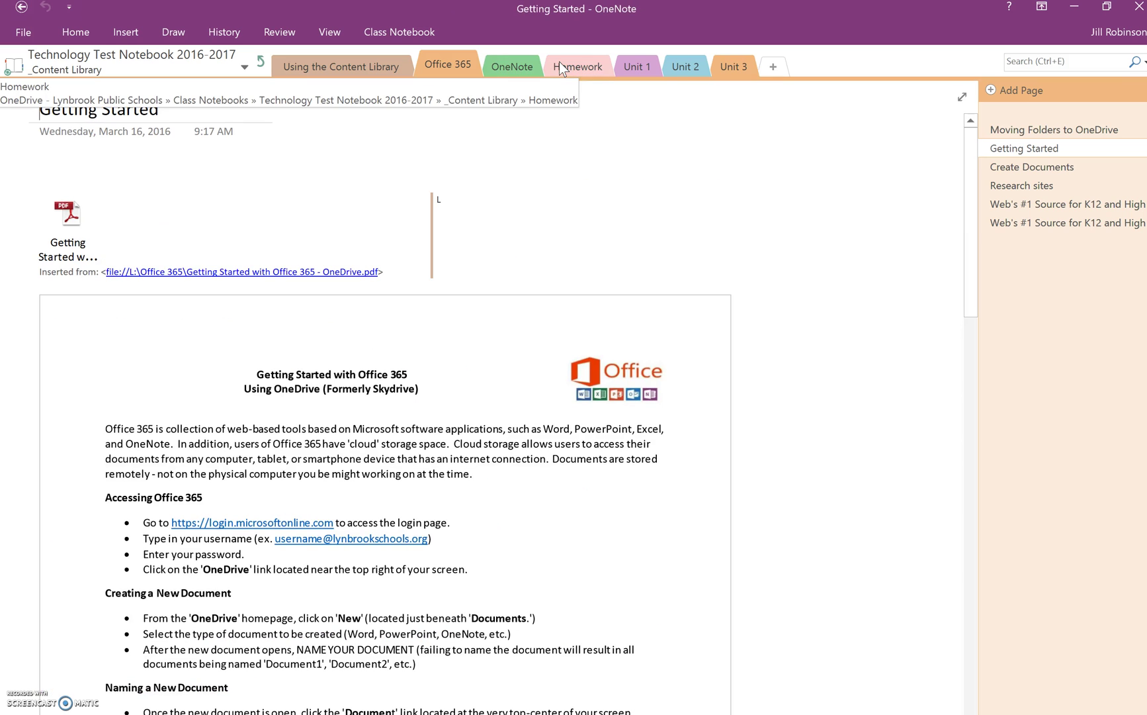
click(508, 68)
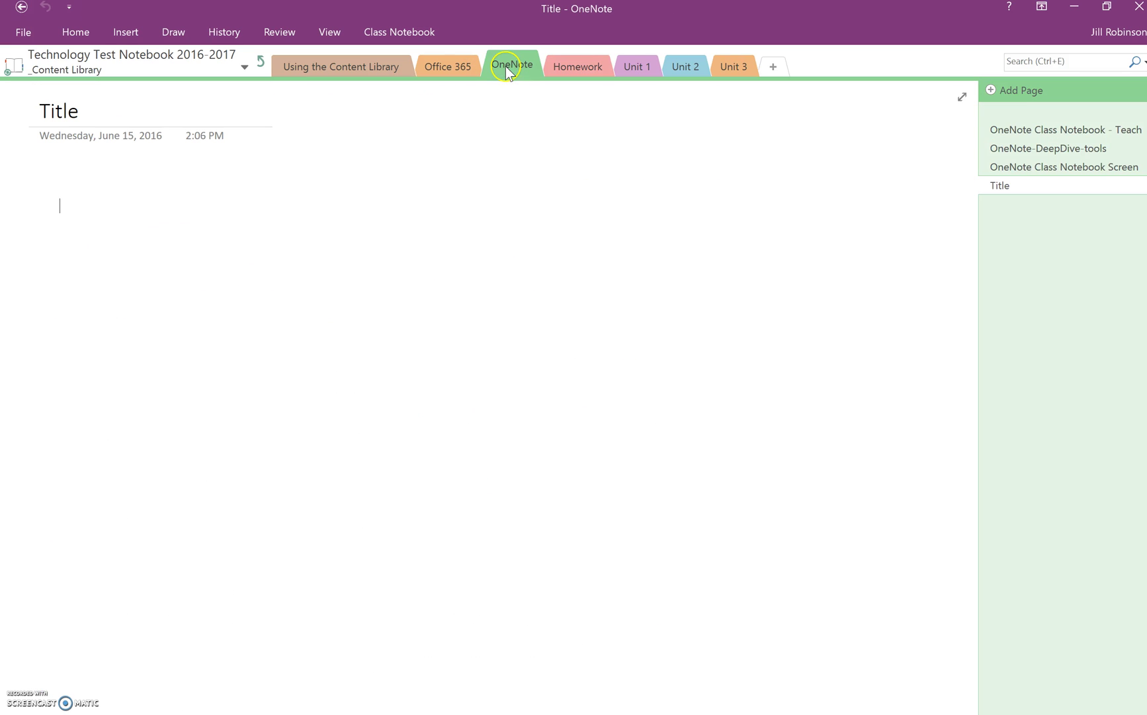
click(1041, 133)
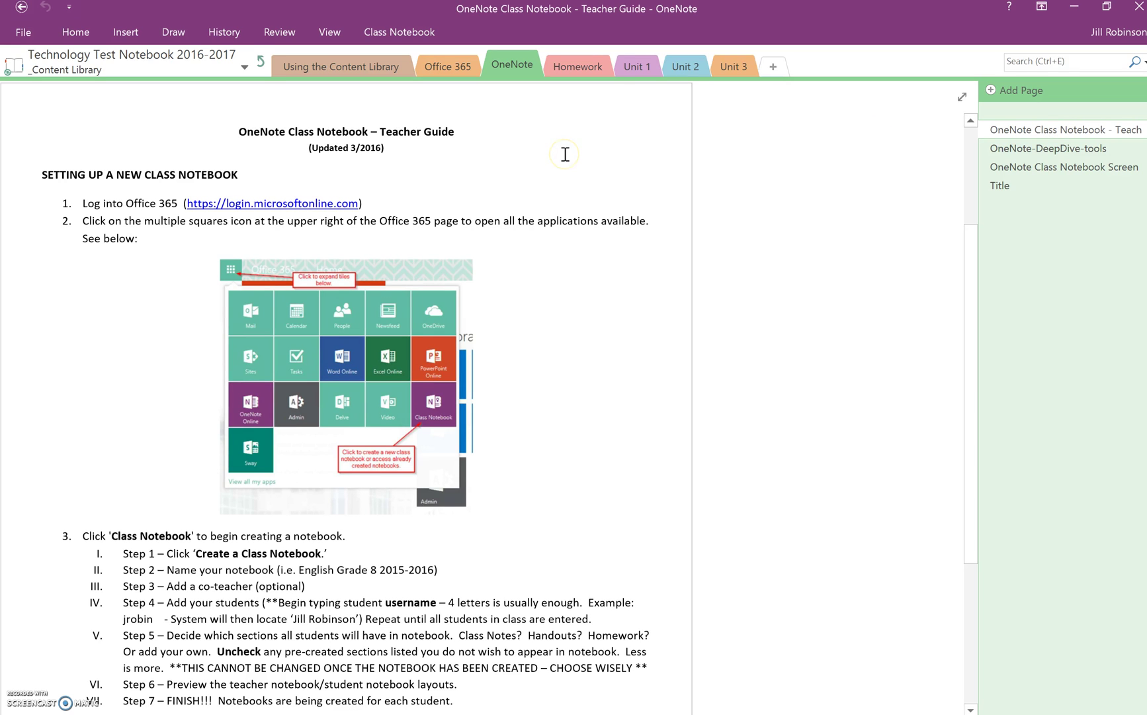
click(247, 321)
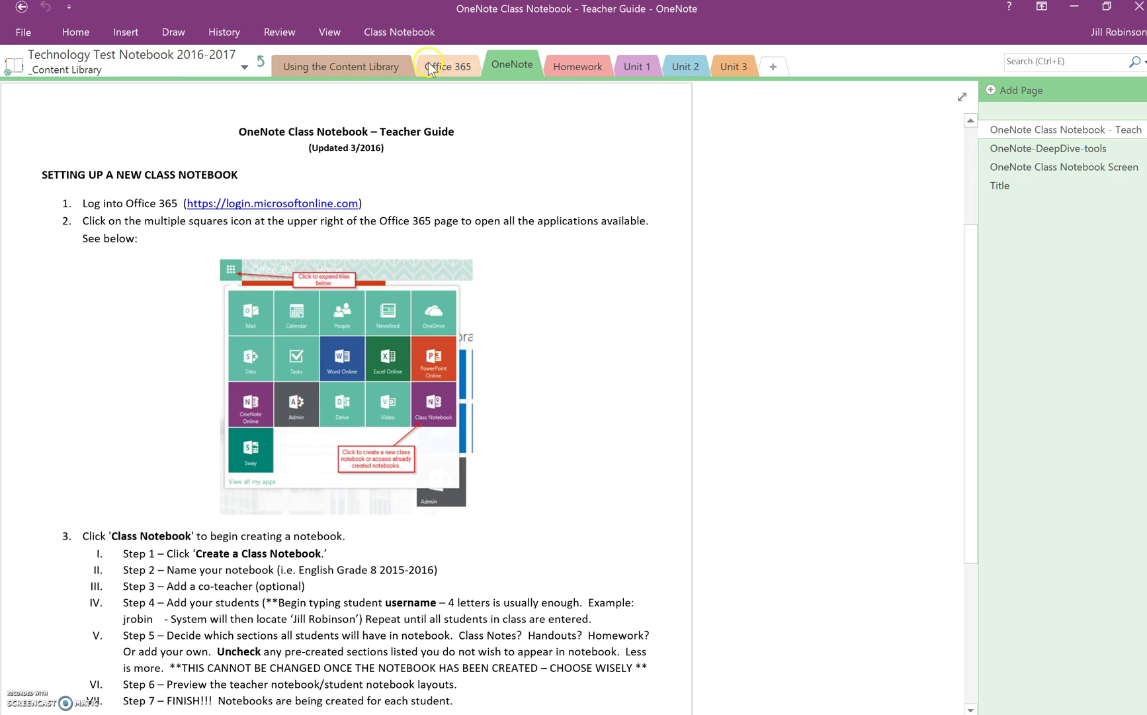
click(414, 34)
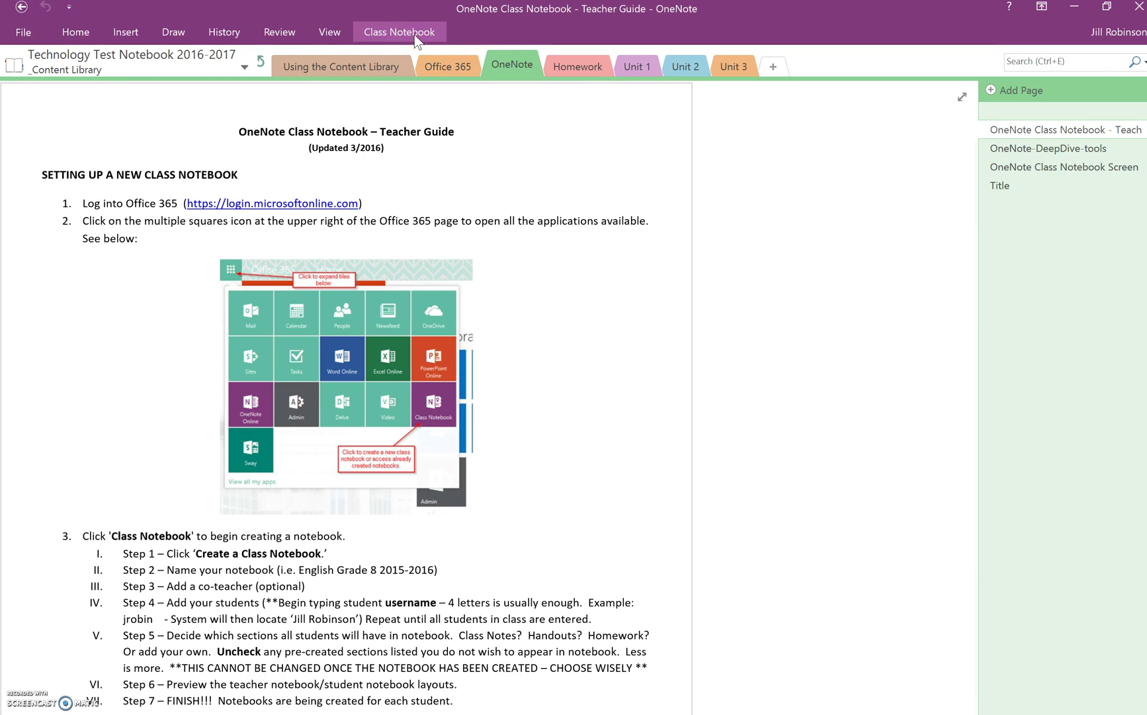
Step: Use Distribute Page to send the Teacher Guide page to all students' Homework sections
click(414, 34)
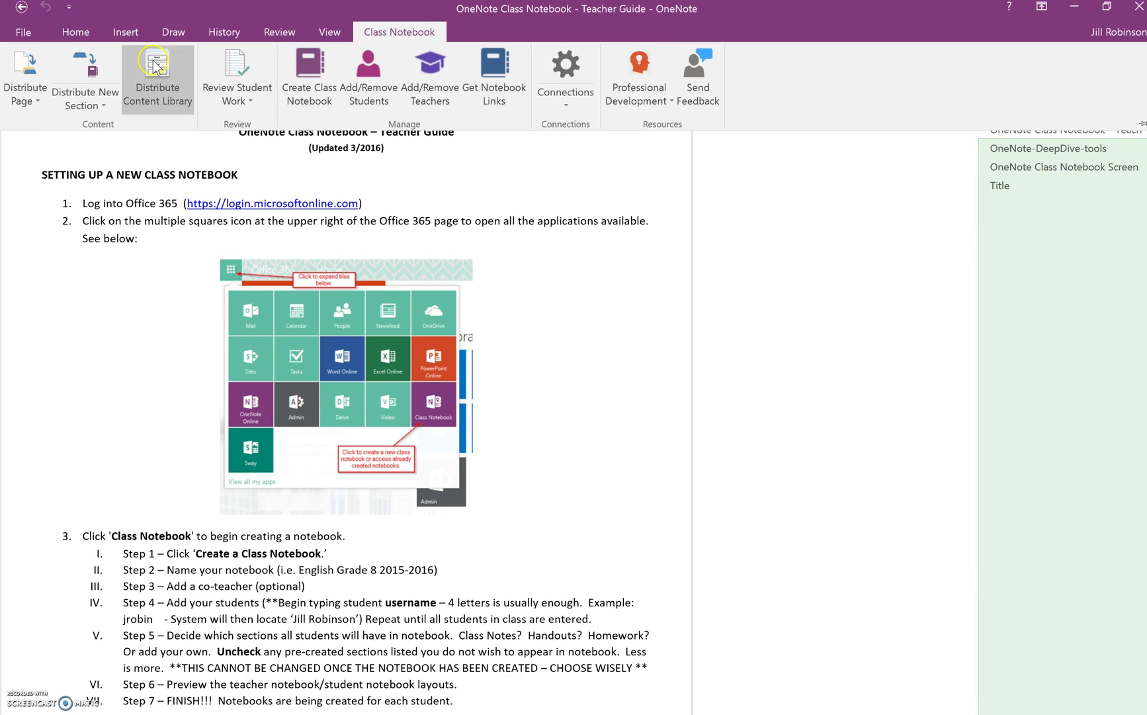
click(36, 105)
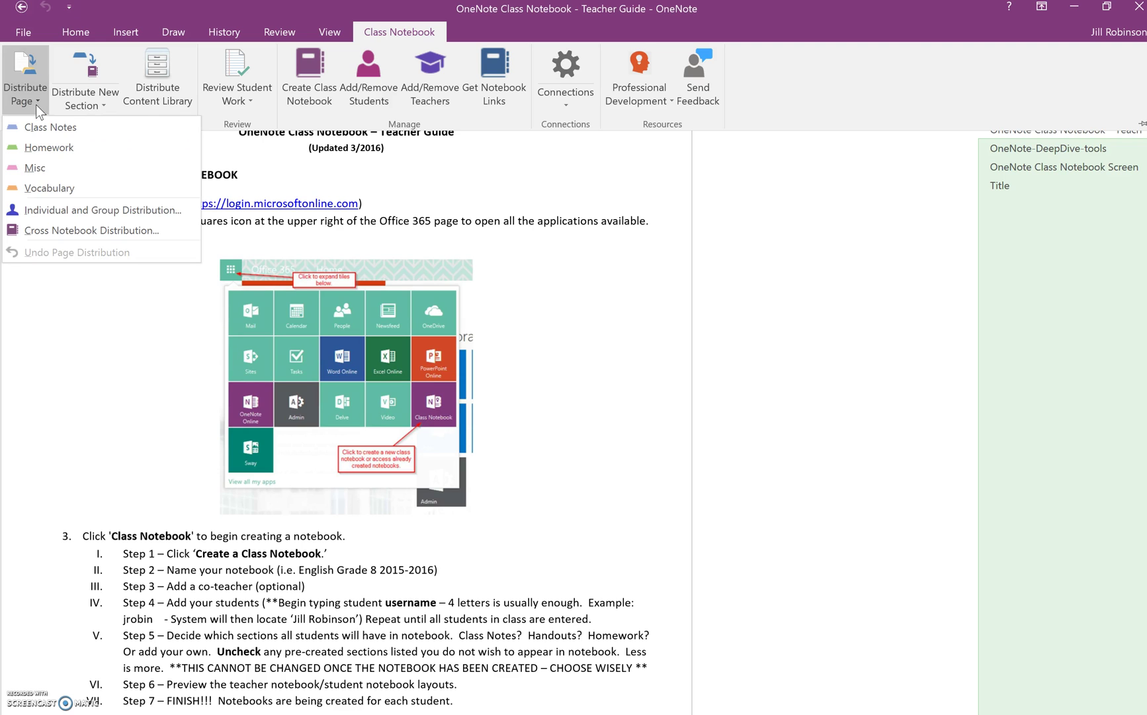
click(64, 134)
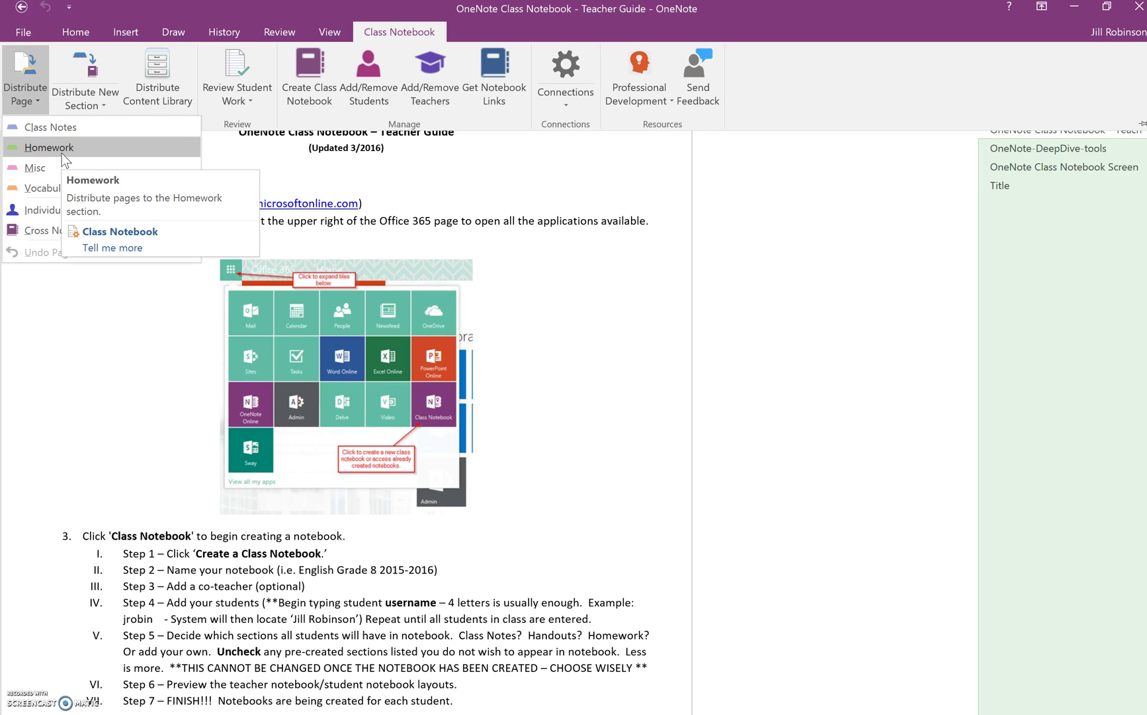
click(62, 153)
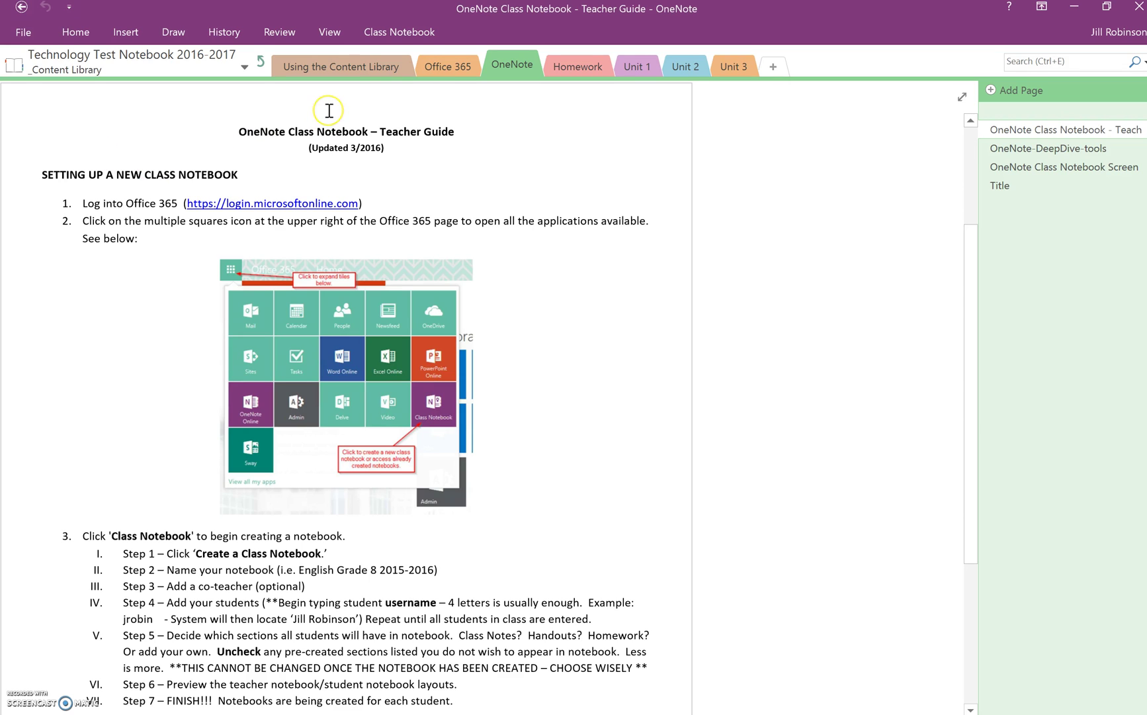
Step: Open the distributed Teacher Guide page in Tim Tebow's Homework section
click(260, 64)
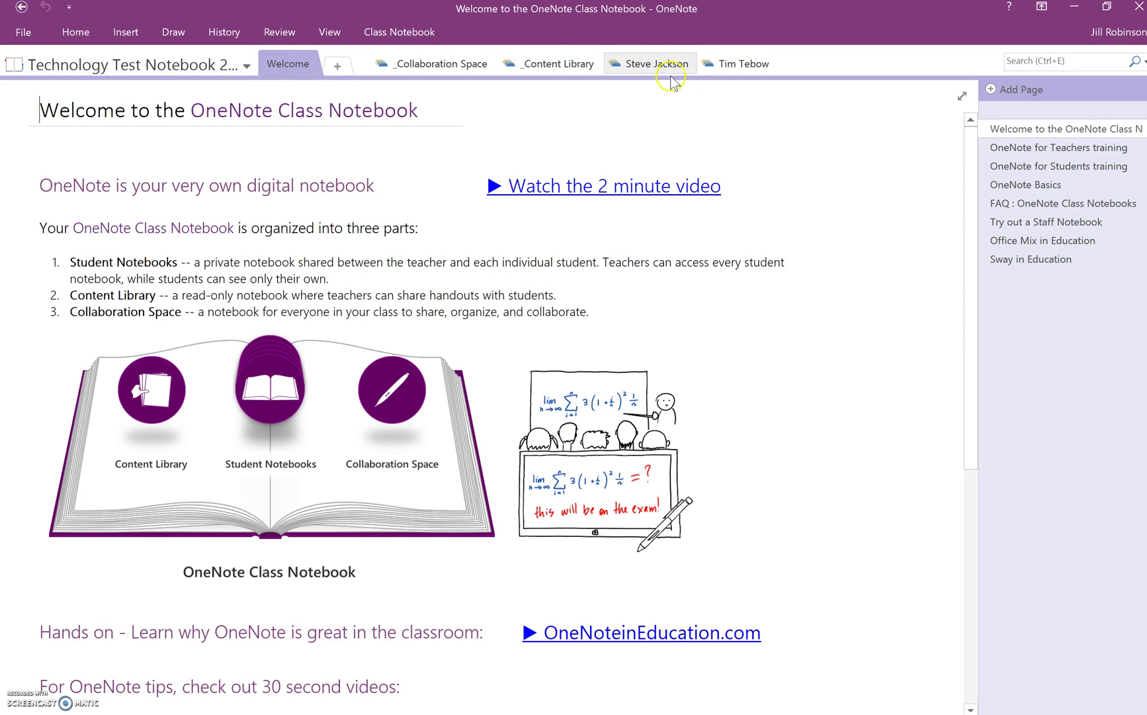
click(751, 64)
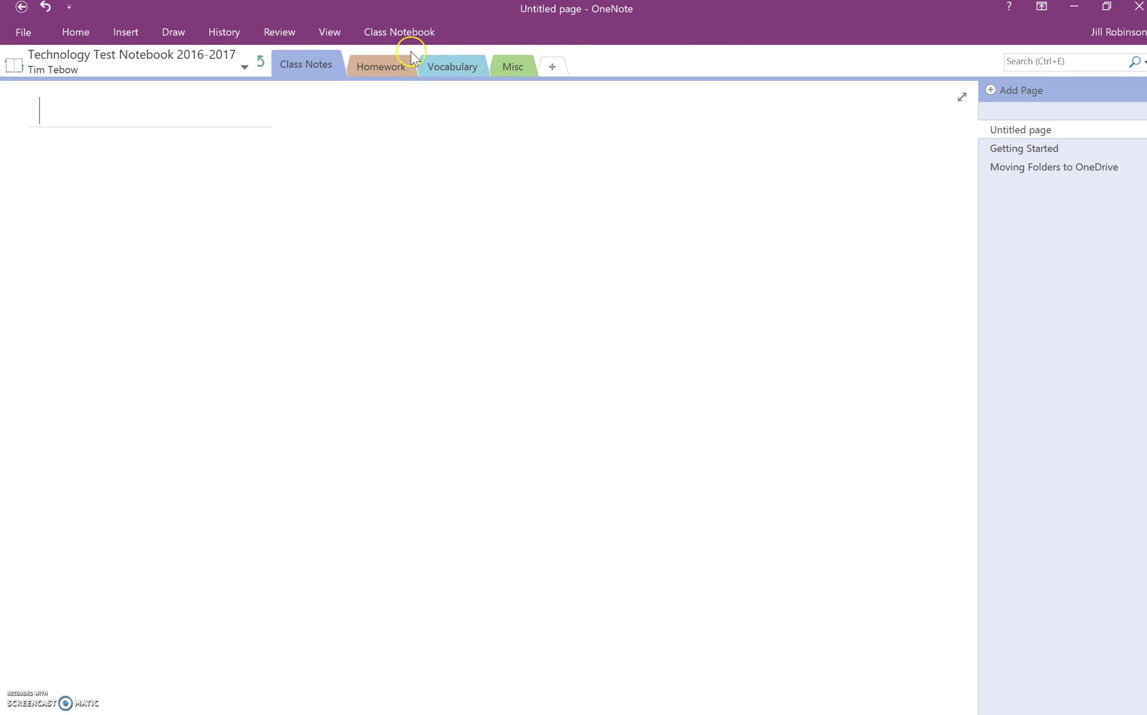
click(383, 68)
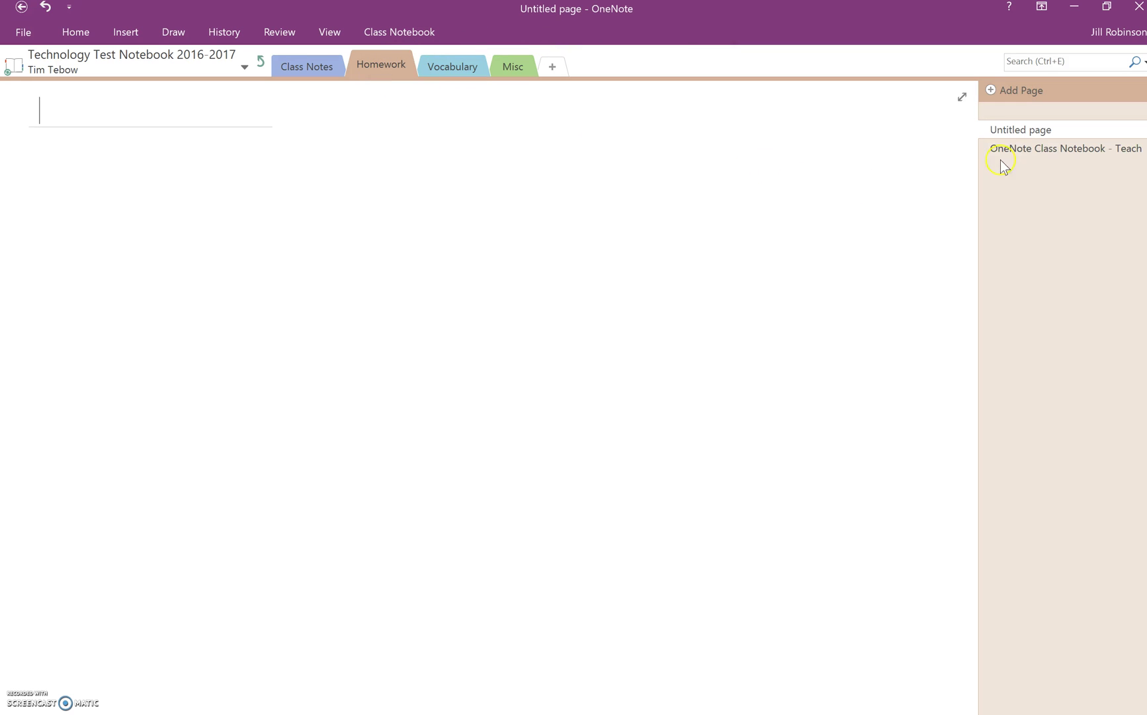
click(1056, 152)
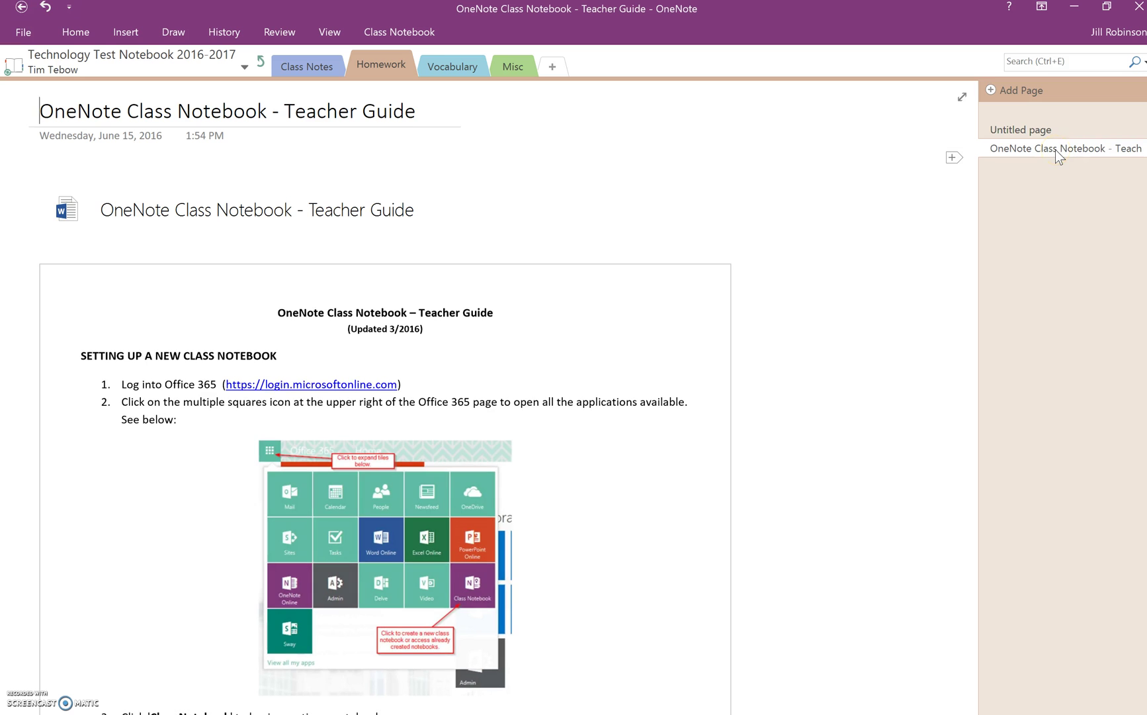
Step: Open the Teacher Guide in the first student's Homework section, then switch to the Class Notebook website
click(260, 61)
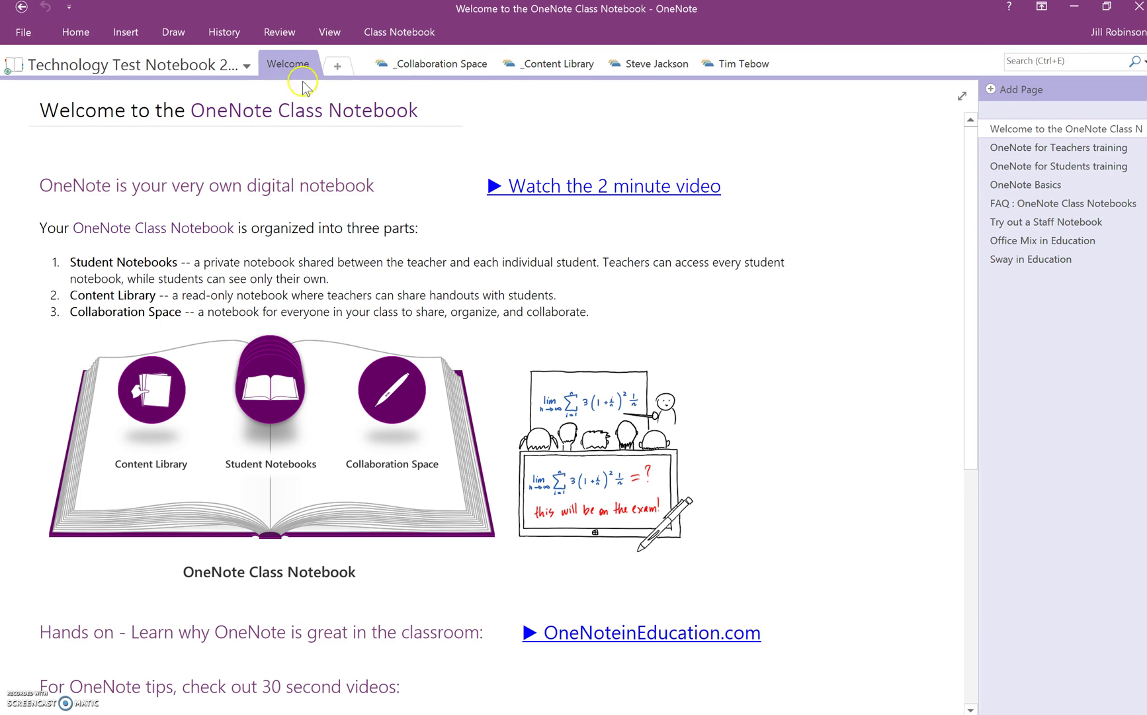
click(659, 64)
click(382, 65)
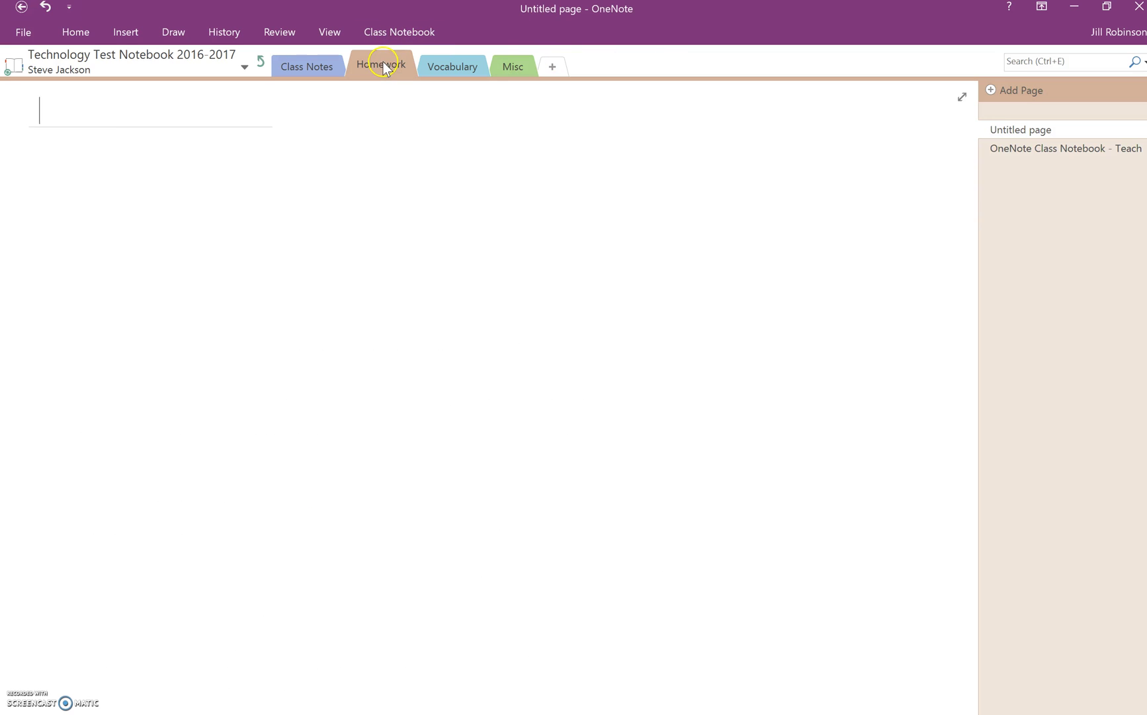
click(1047, 150)
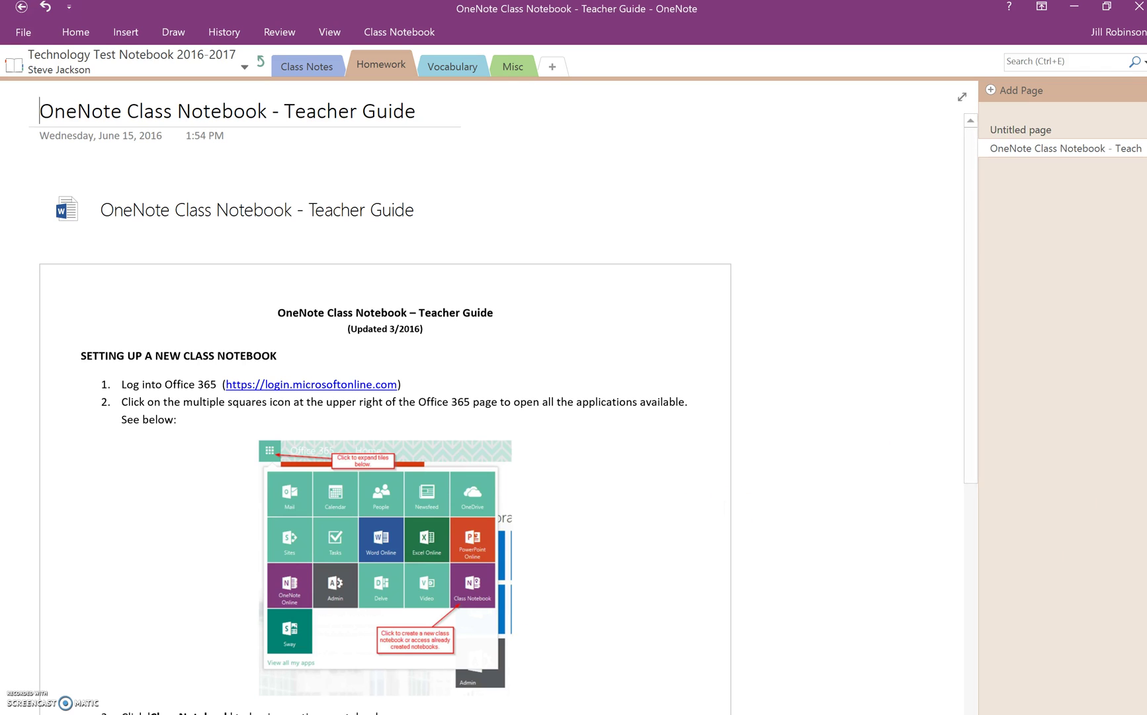
key(alt+Tab)
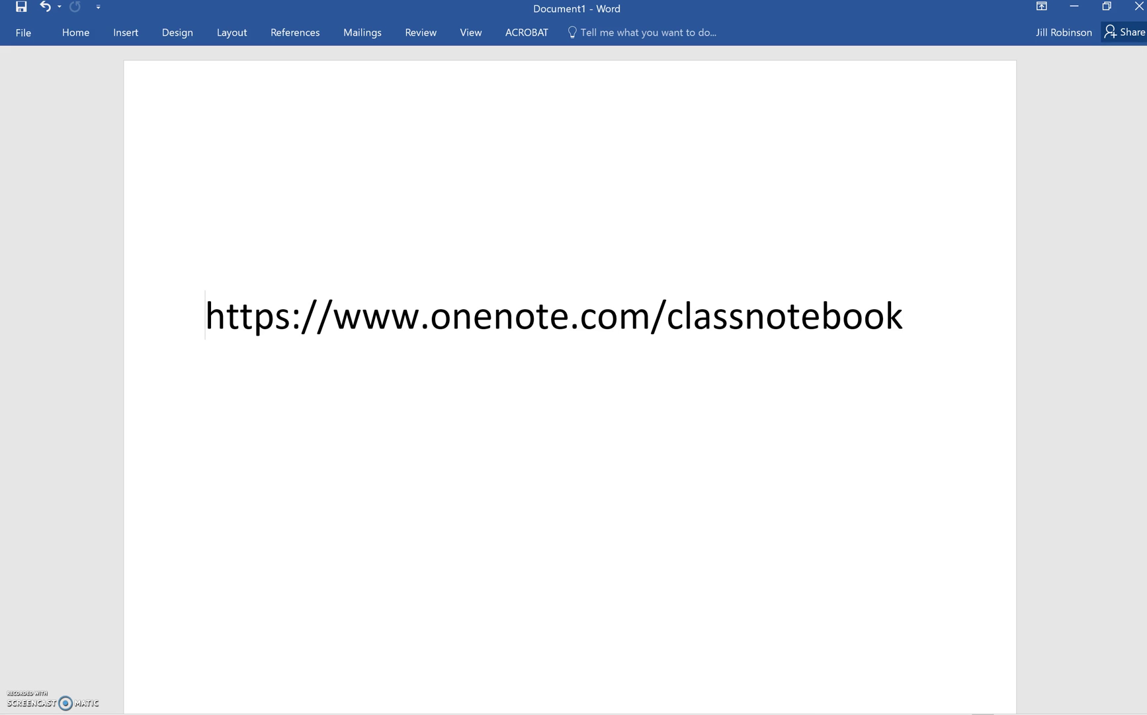
key(alt+Tab)
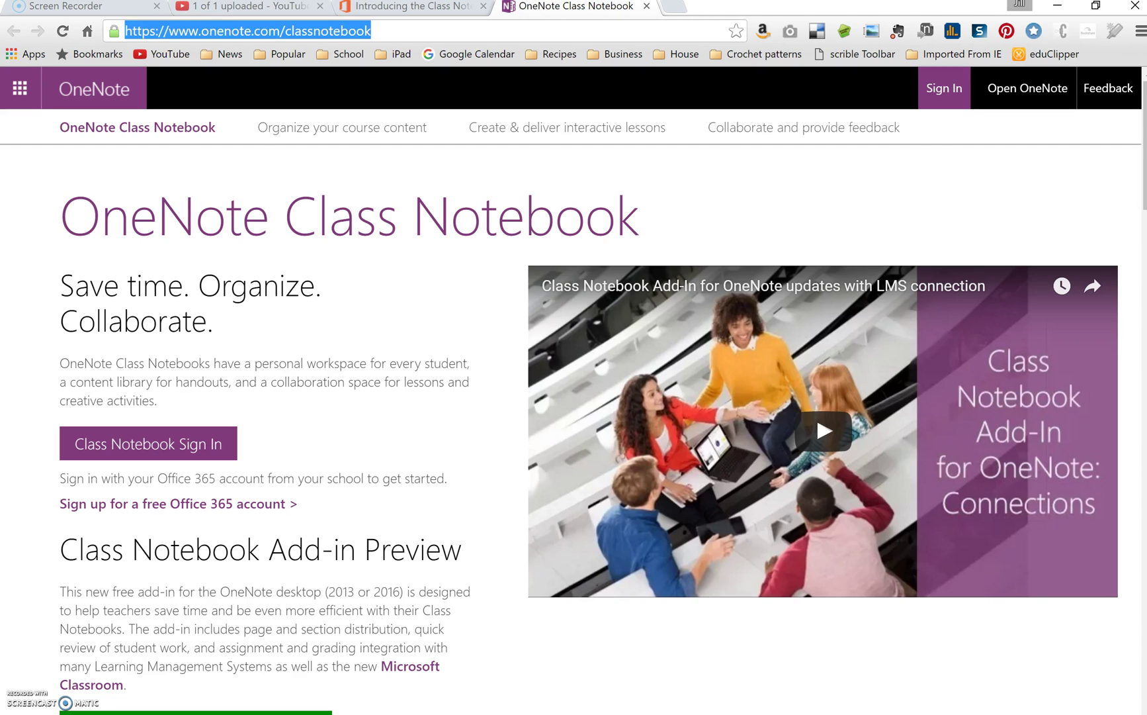
Step: Start downloading the Class Notebook Add-in setup file from the OneNote Class Notebook website
click(472, 503)
scroll(475, 430, down, 2)
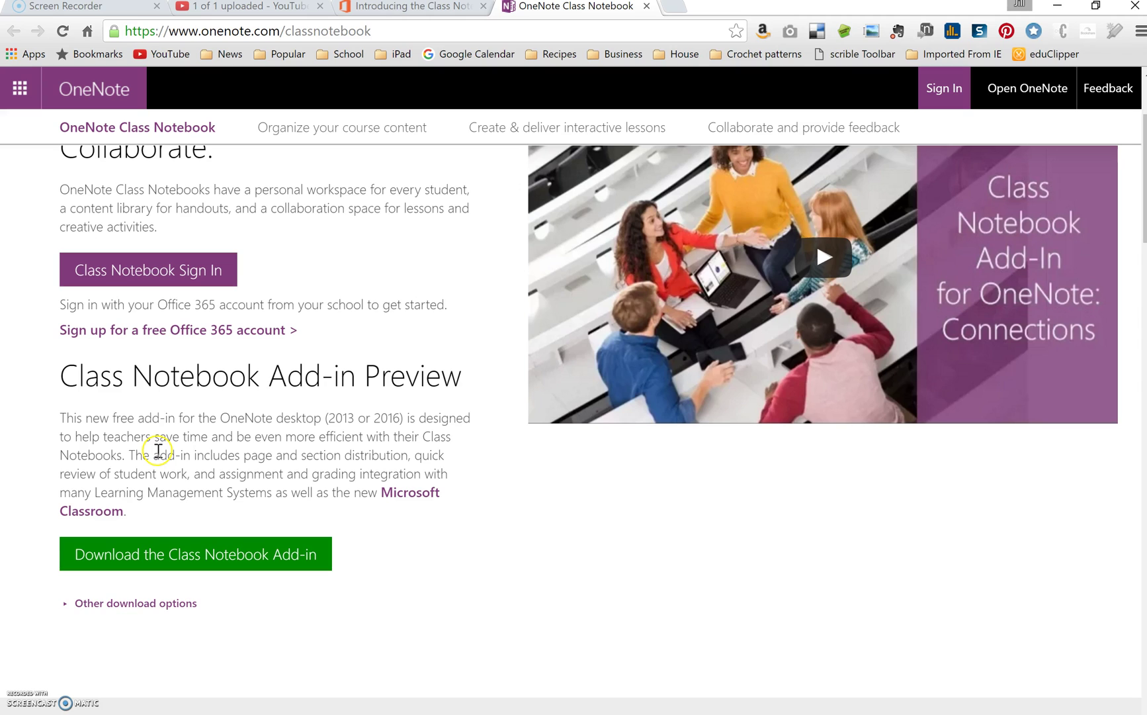
click(321, 551)
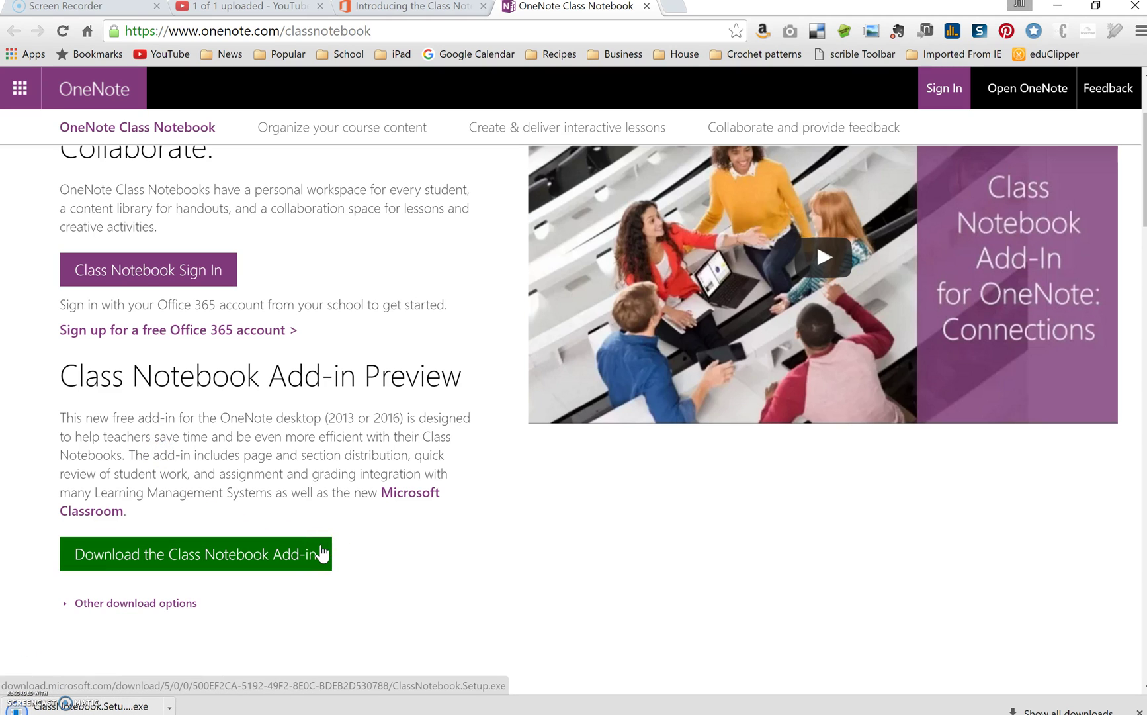